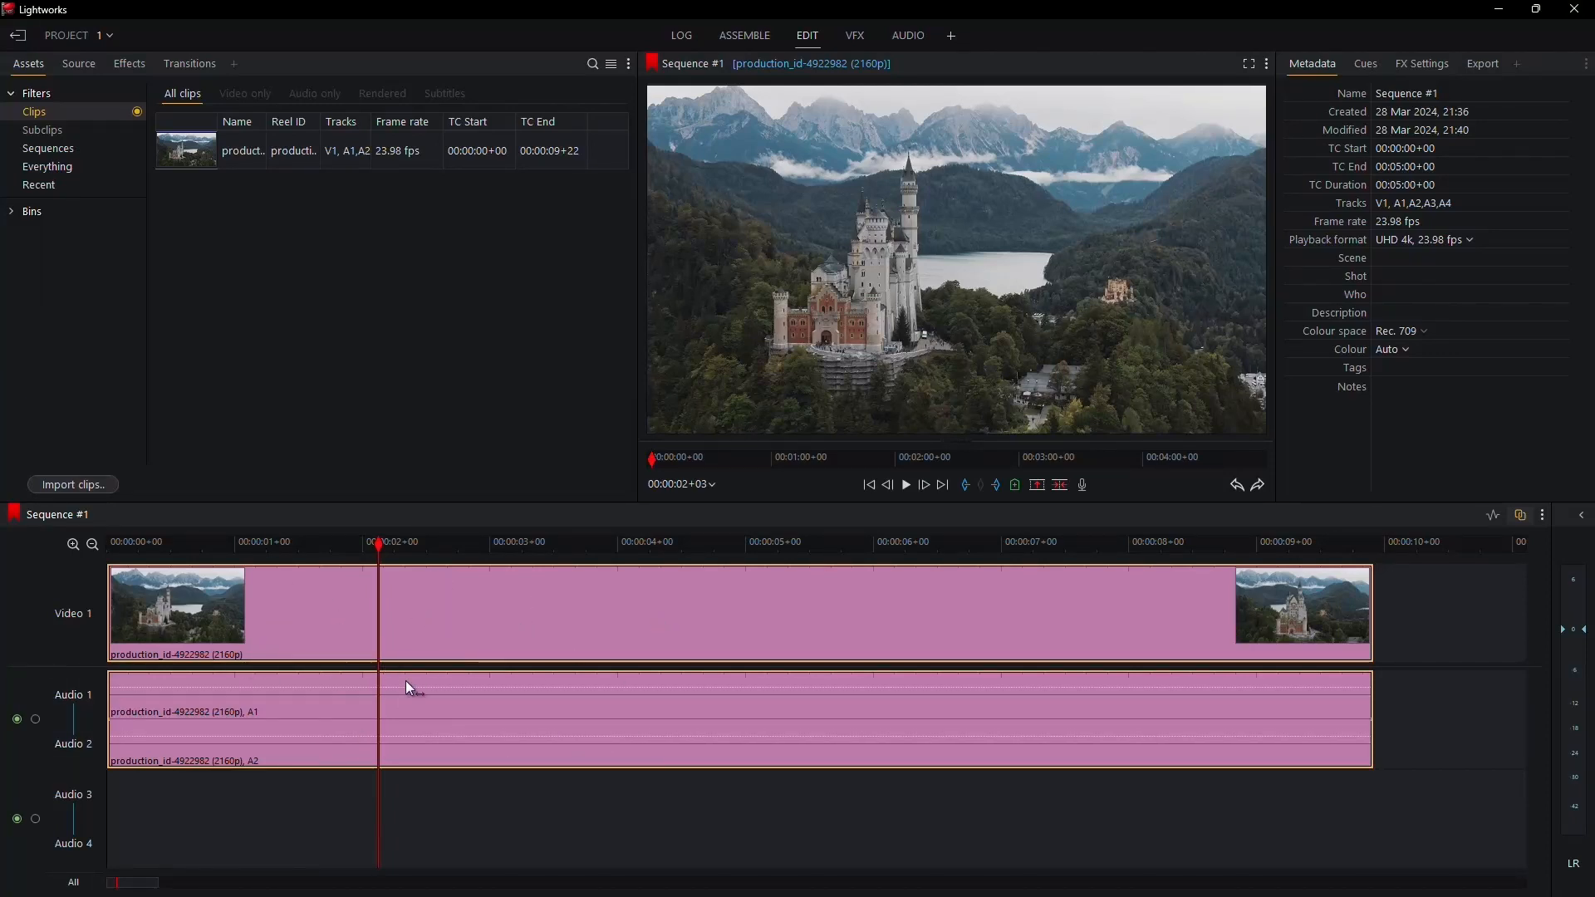
- Scrub back to the start and cut the clip at 00:00:02+13
{"action": "mouse_move", "coordinate": [378, 545]}
{"action": "left_mouse_down"}
{"action": "mouse_move", "coordinate": [333, 546]}
{"action": "mouse_move", "coordinate": [478, 549]}
{"action": "mouse_move", "coordinate": [110, 546]}
{"action": "left_mouse_up"}
{"action": "left_click", "coordinate": [432, 575]}
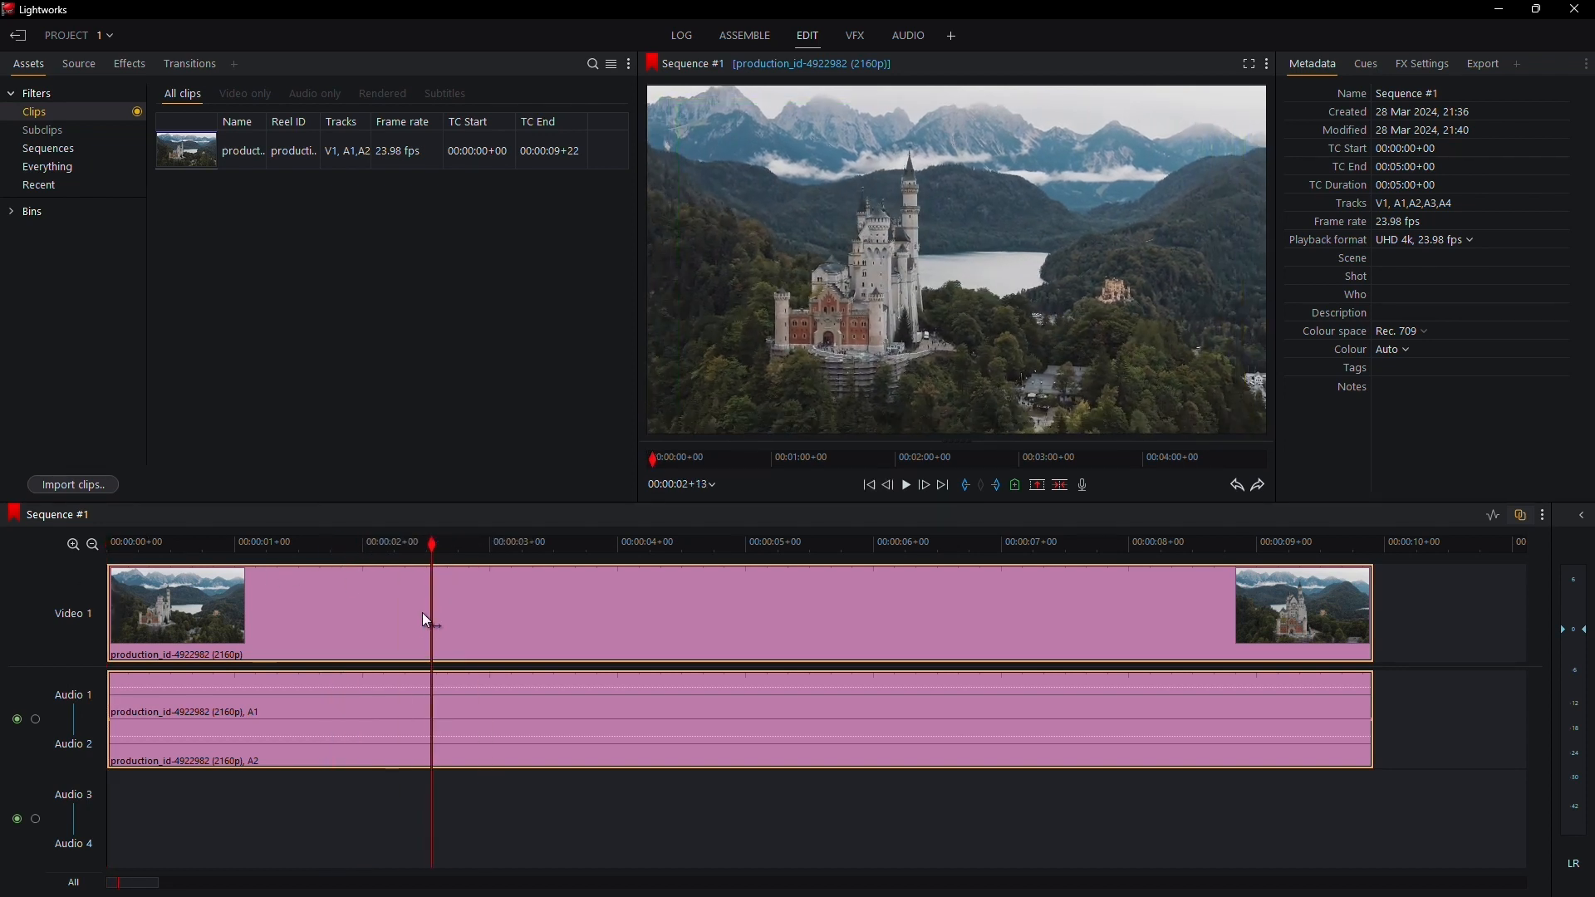
{"action": "key", "text": "c"}
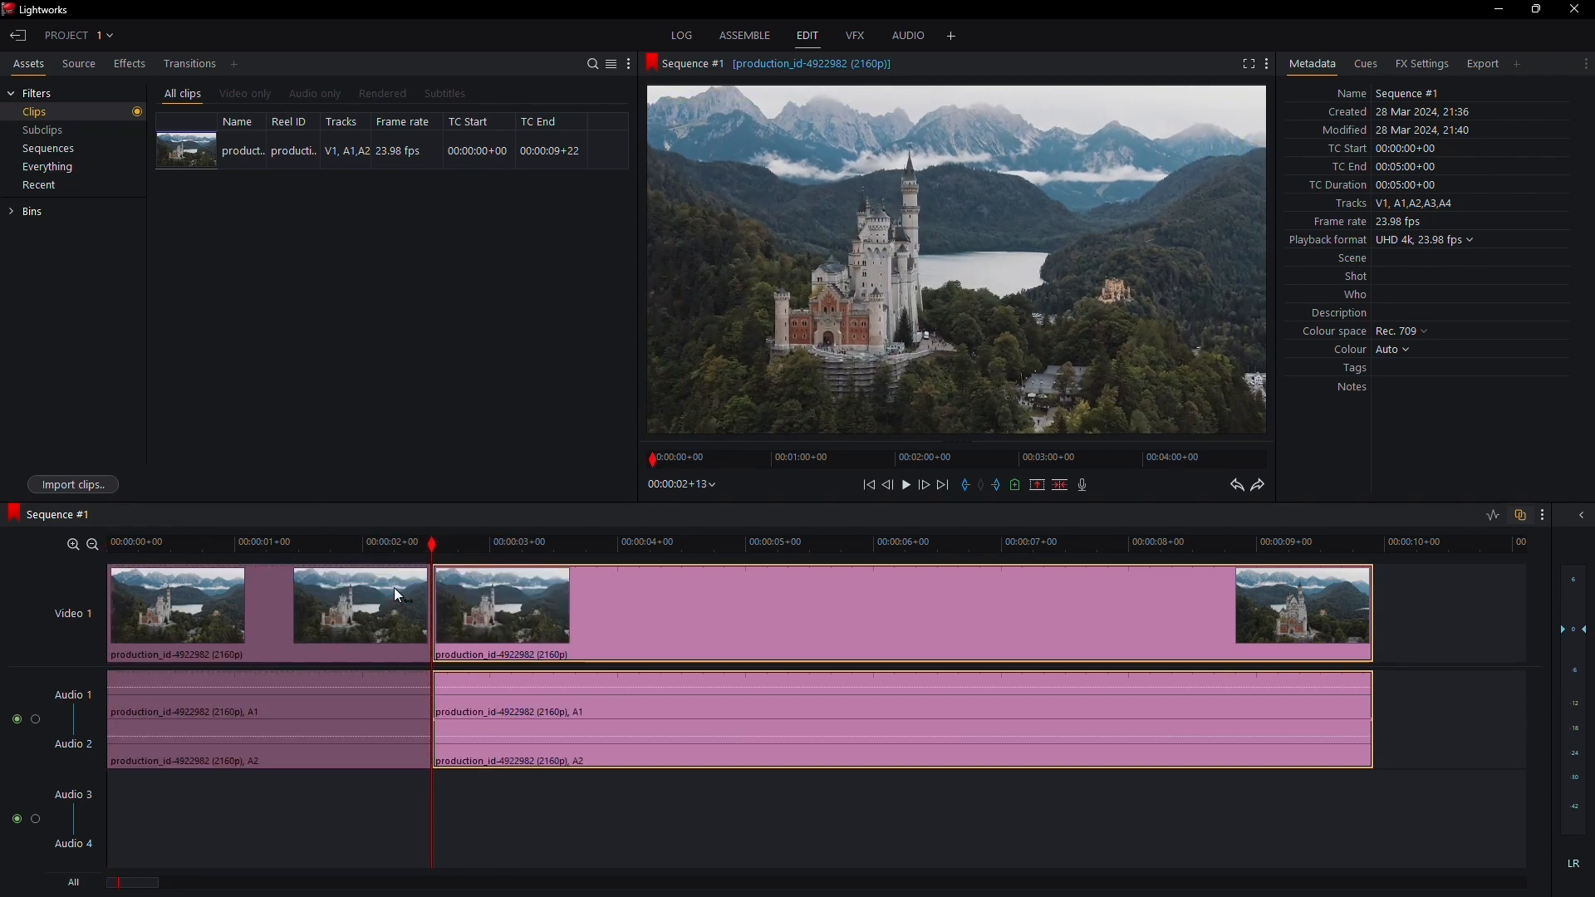
- Cut the clip a second time at 00:00:07+18, leaving three pieces
{"action": "left_click_drag", "start_coordinate": [414, 555], "coordinate": [1101, 550]}
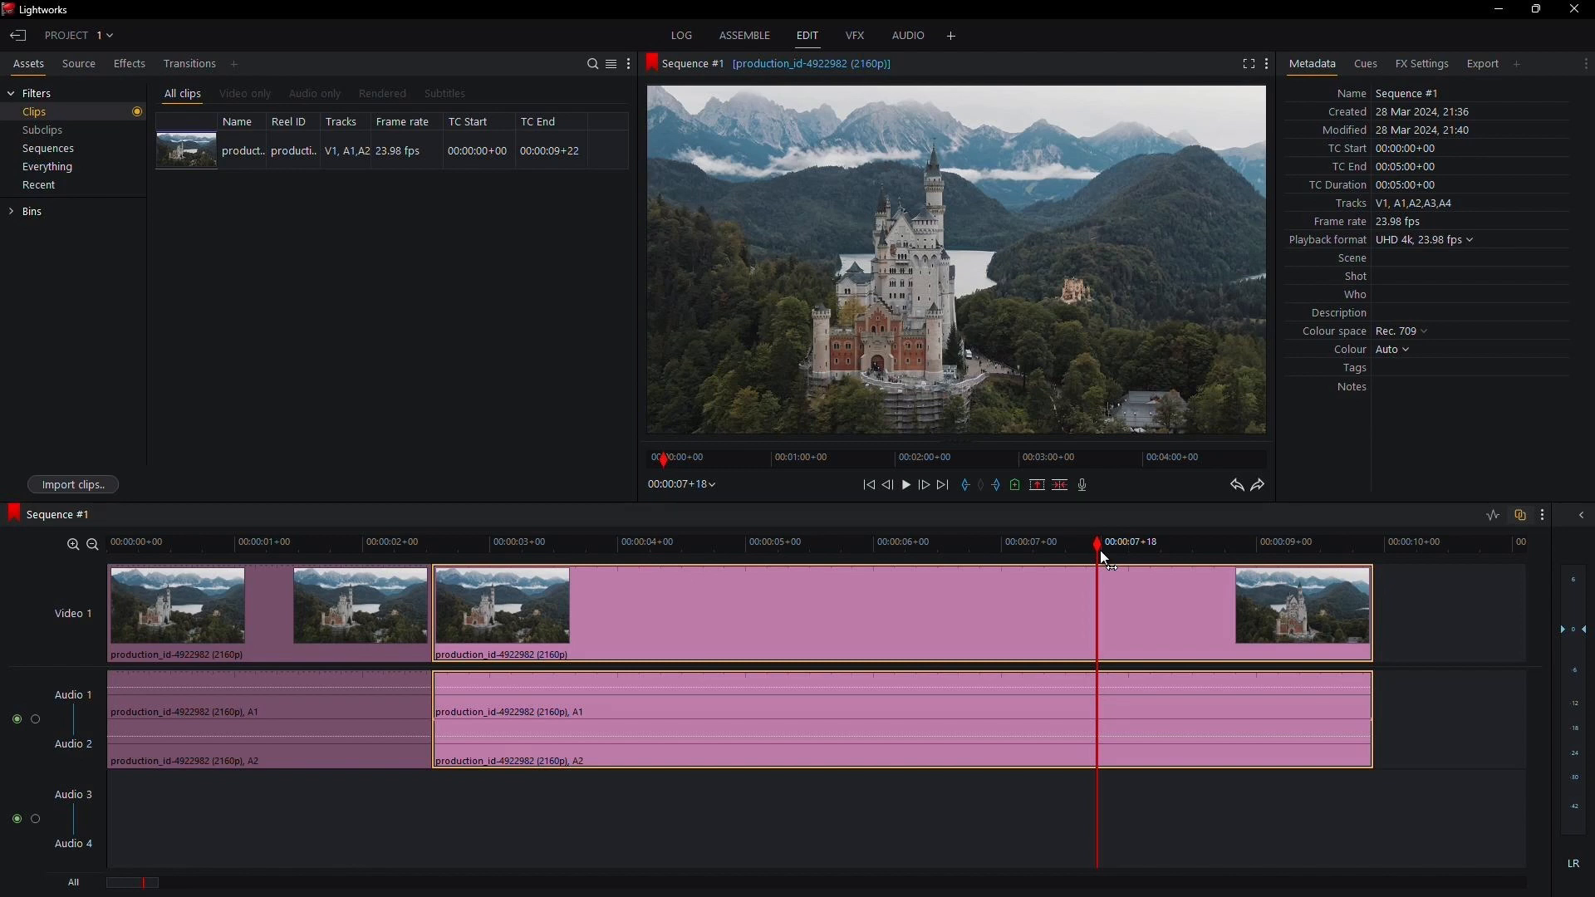
{"action": "key", "text": "c"}
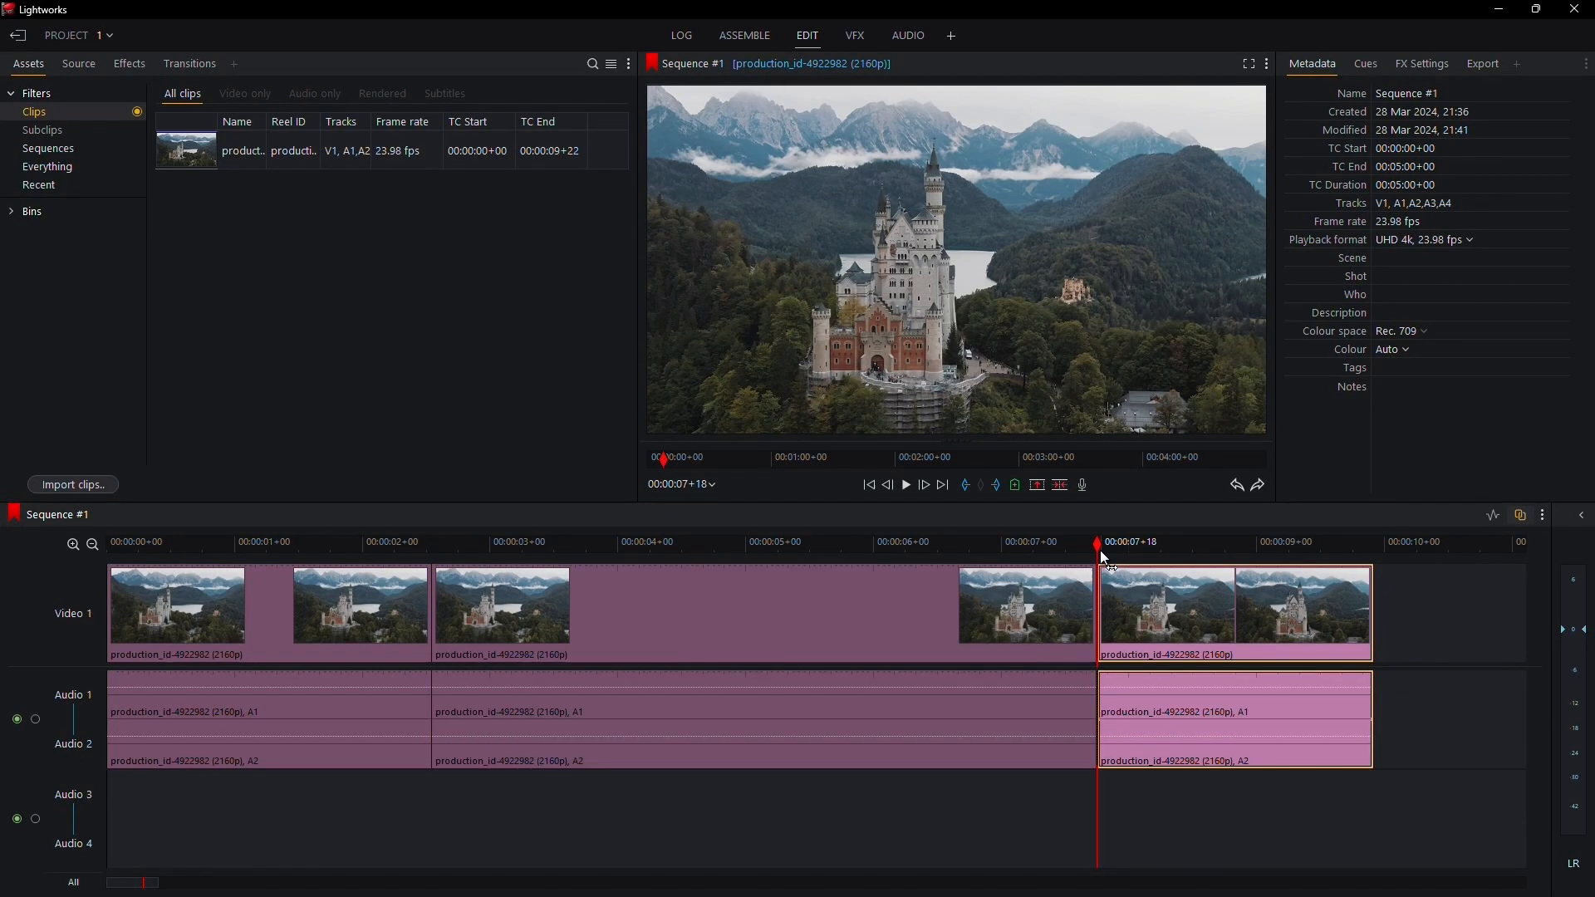
{"action": "left_click_drag", "start_coordinate": [1101, 550], "coordinate": [647, 634]}
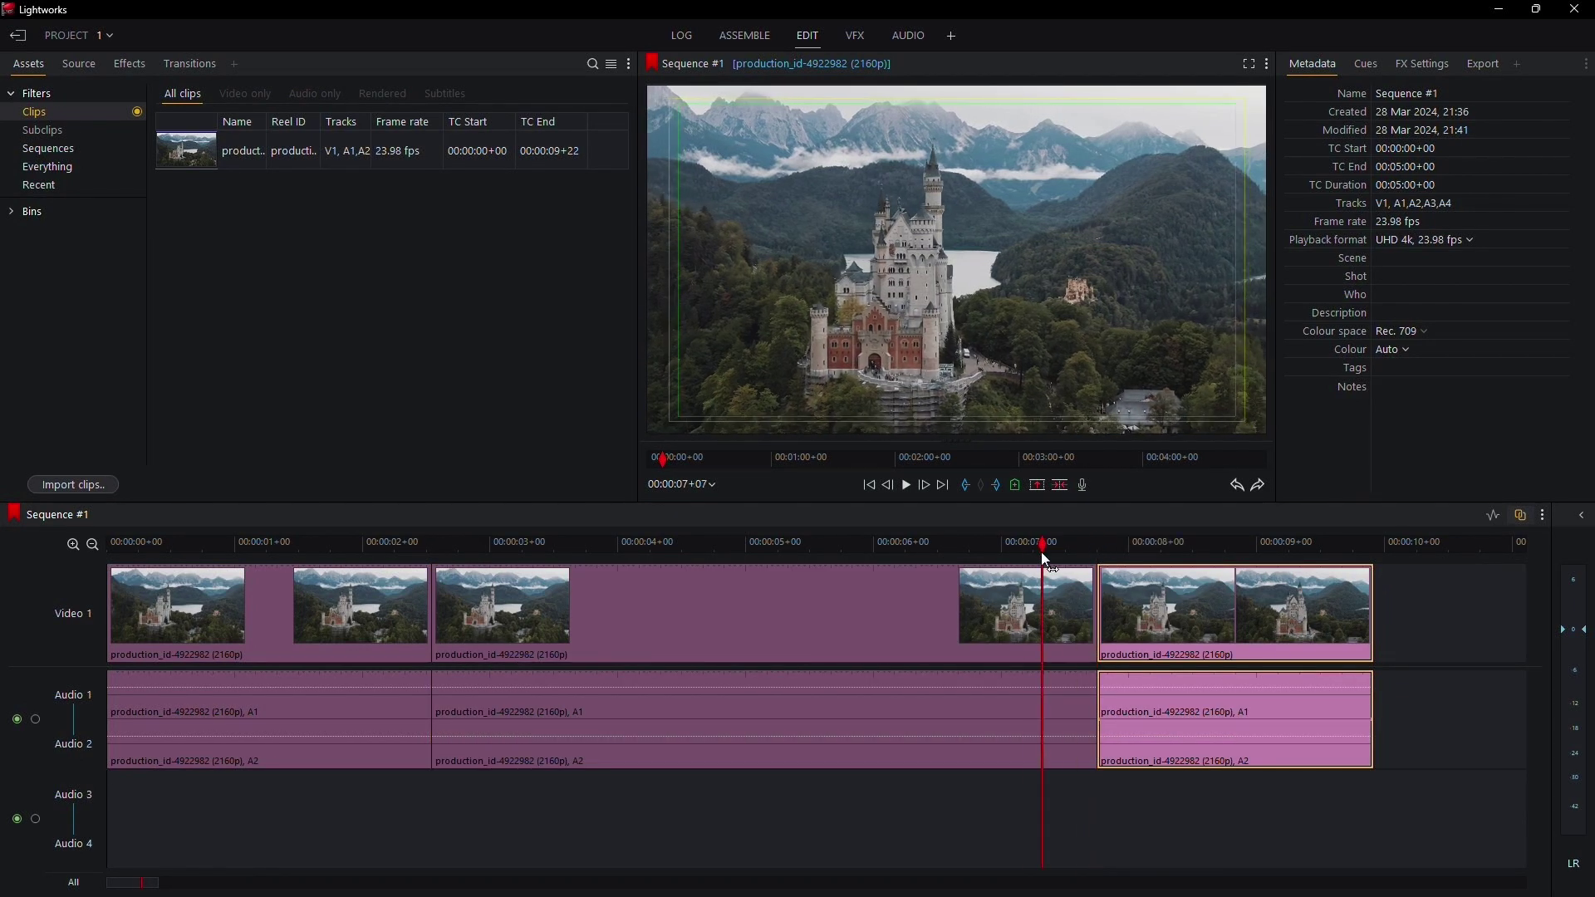
{"action": "left_click", "coordinate": [711, 624]}
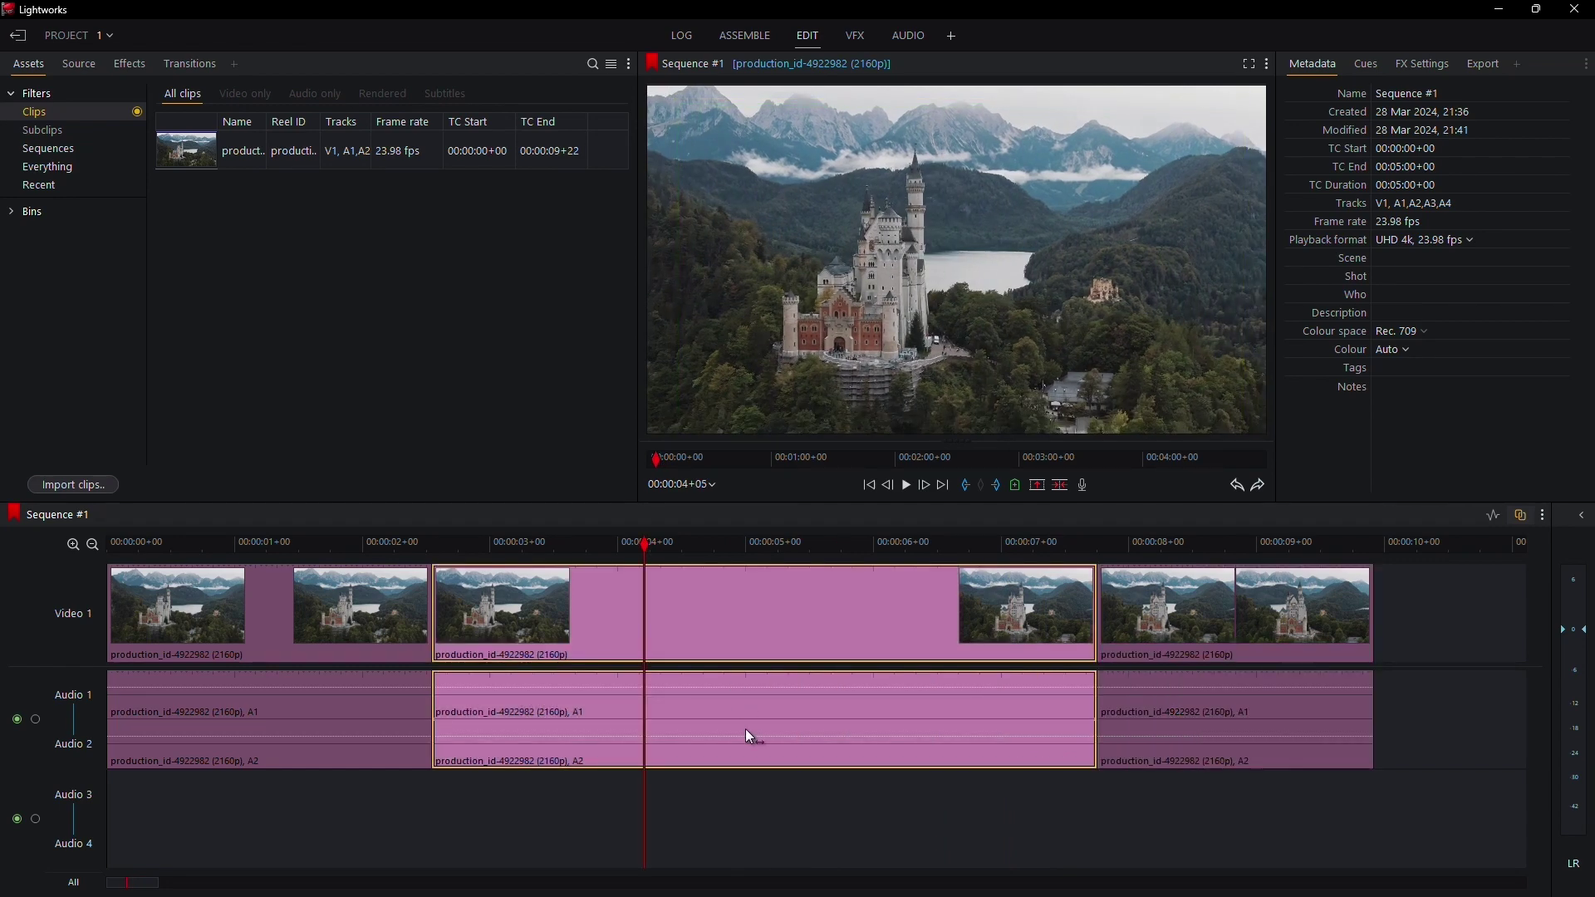
{"action": "left_click", "coordinate": [797, 842]}
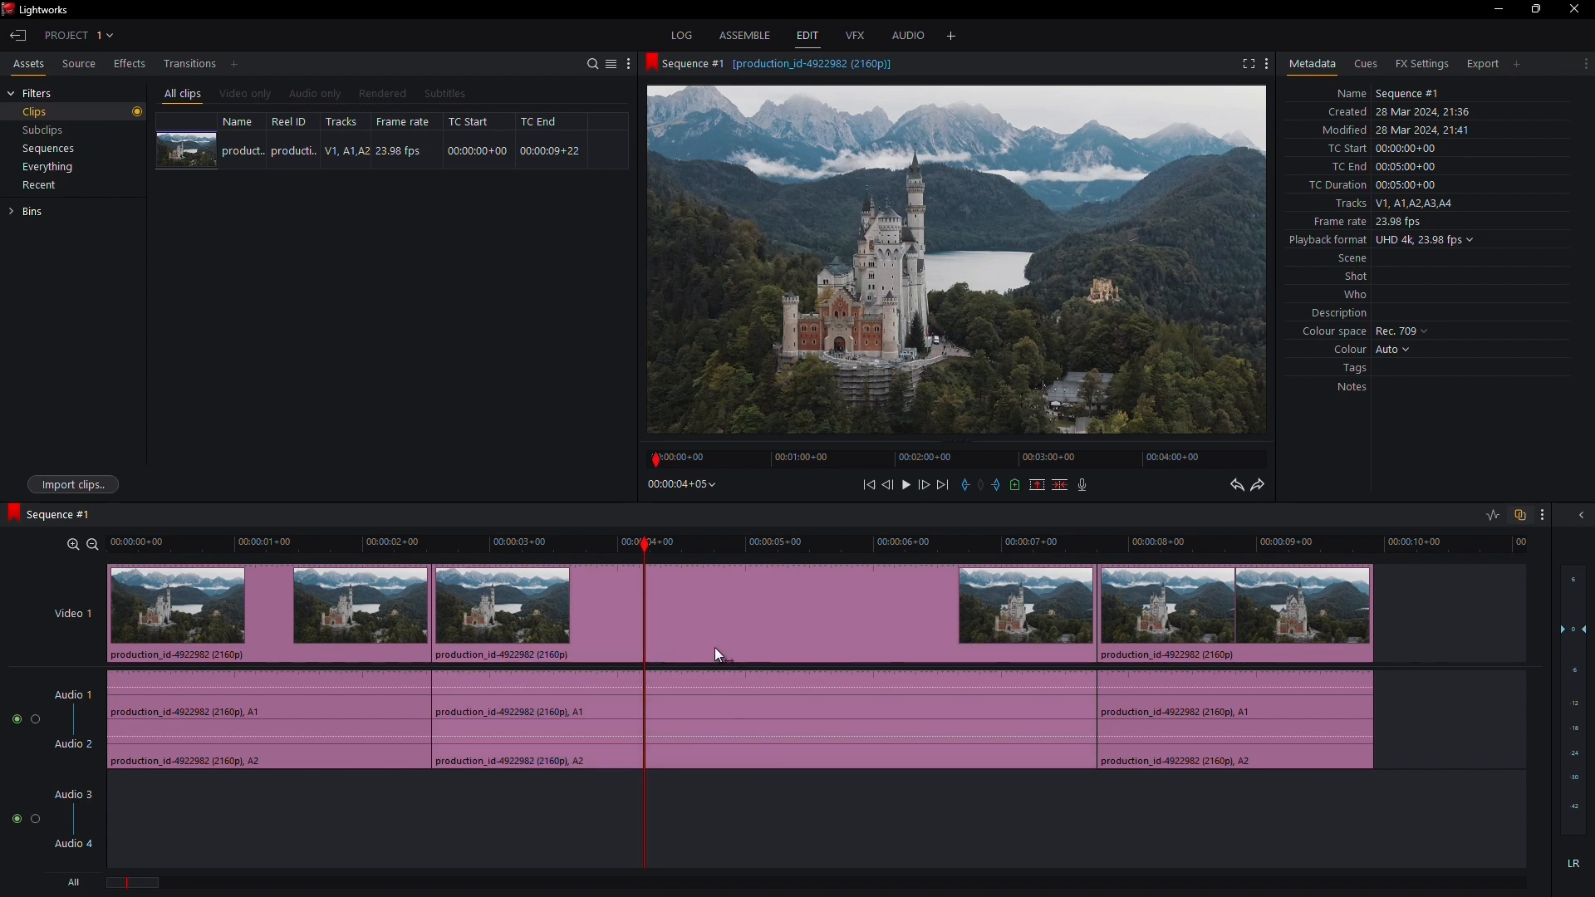
- Set the middle piece's speed to the 400% preset with Method kept on Resize
{"action": "right_click", "coordinate": [698, 622]}
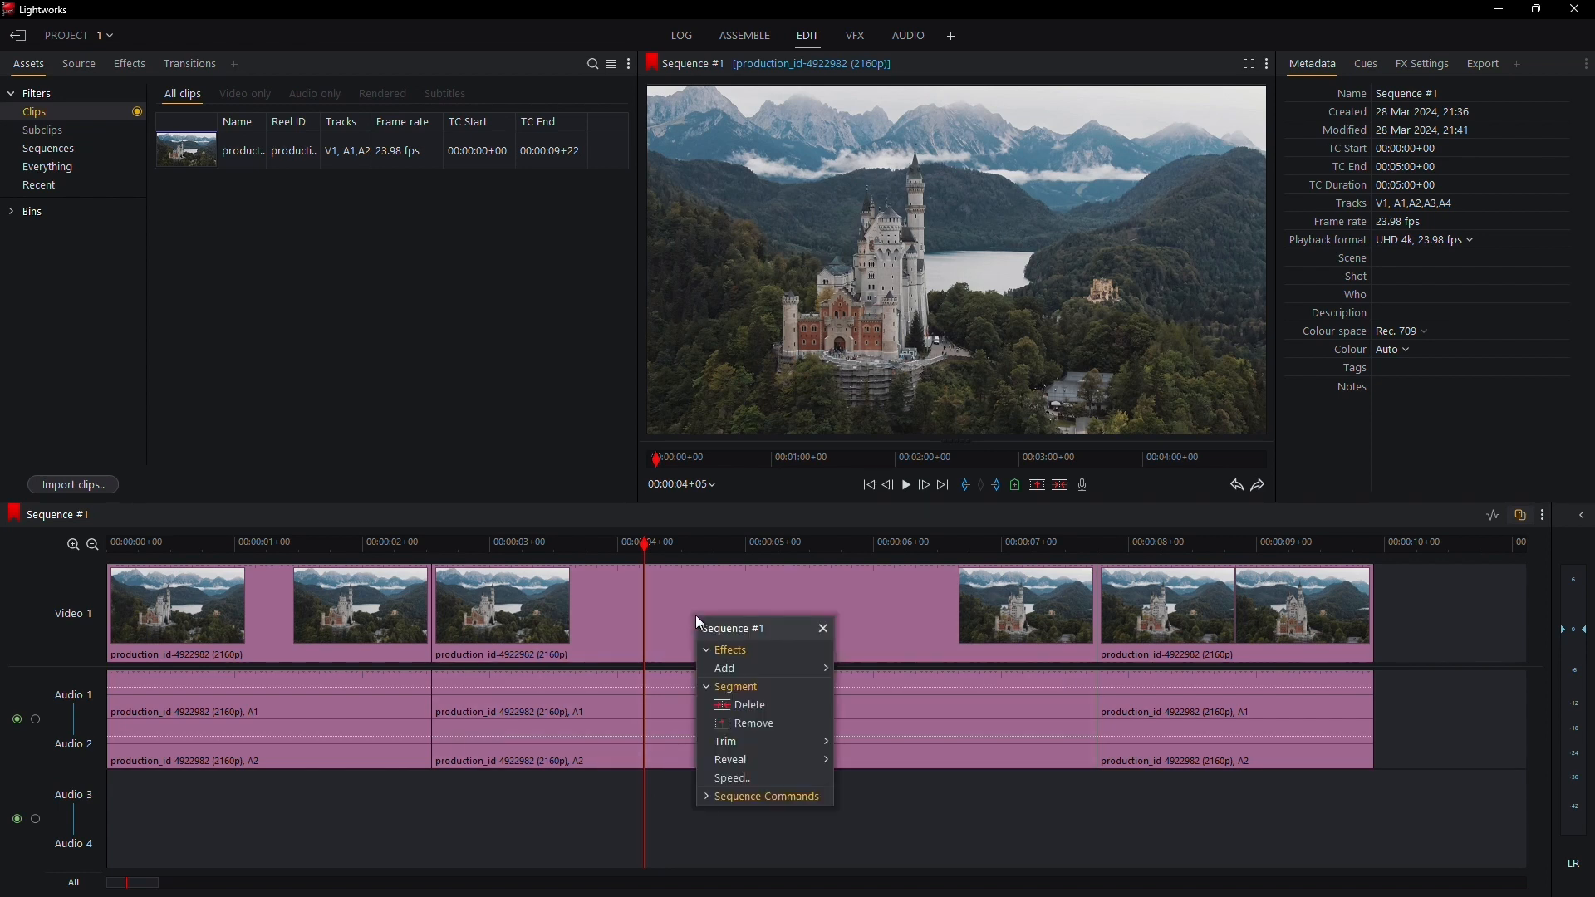
{"action": "left_click", "coordinate": [733, 779]}
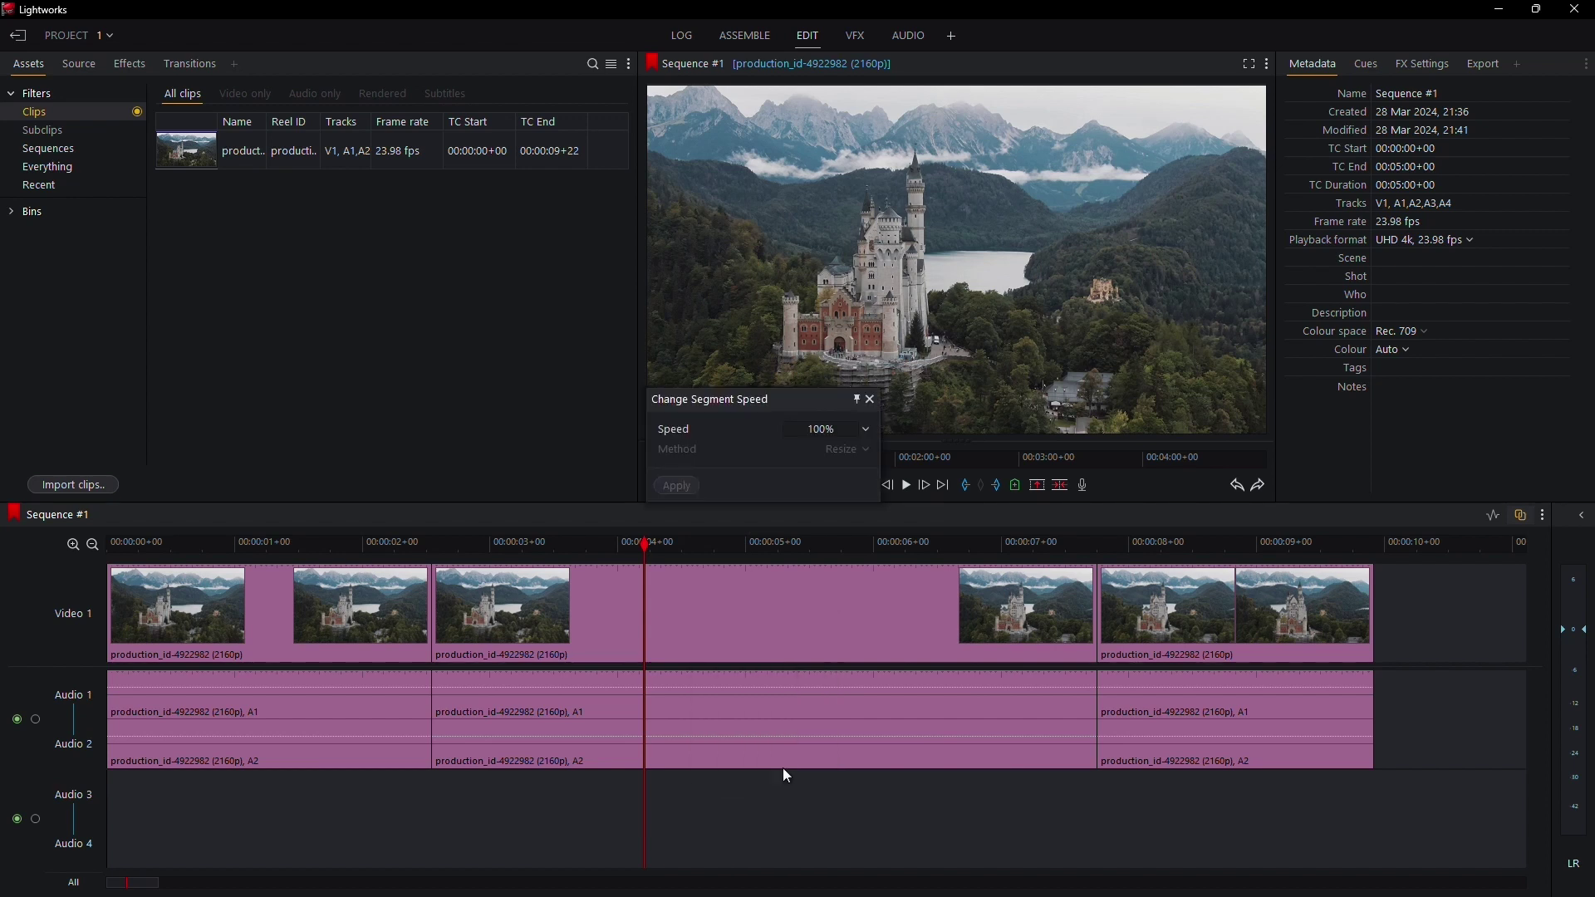
{"action": "left_click", "coordinate": [809, 429]}
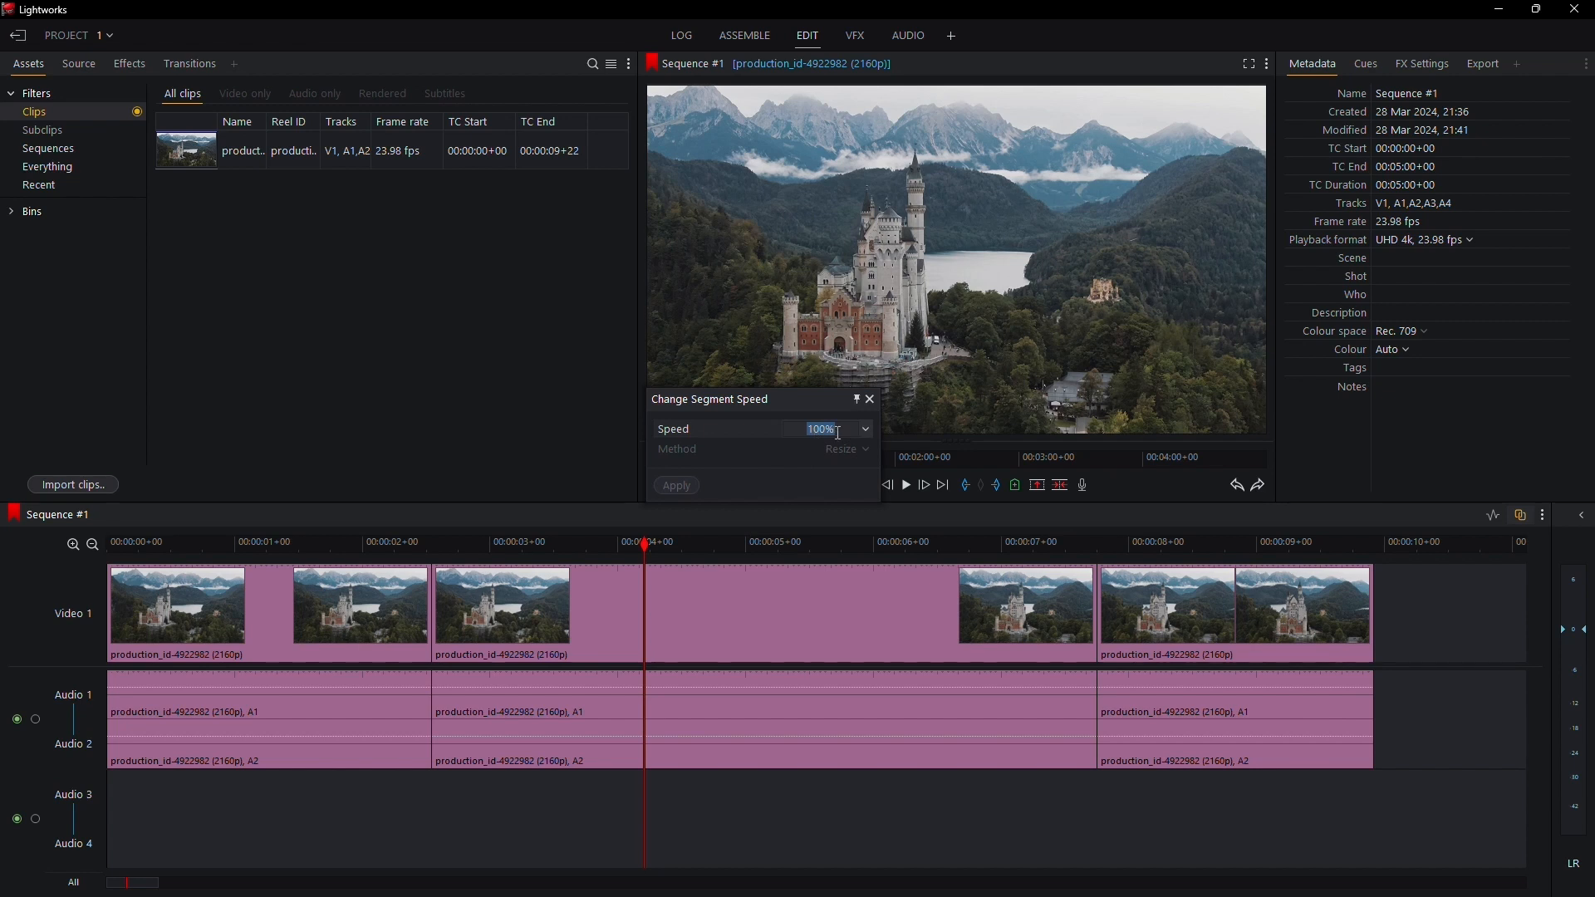
{"action": "left_click", "coordinate": [865, 430]}
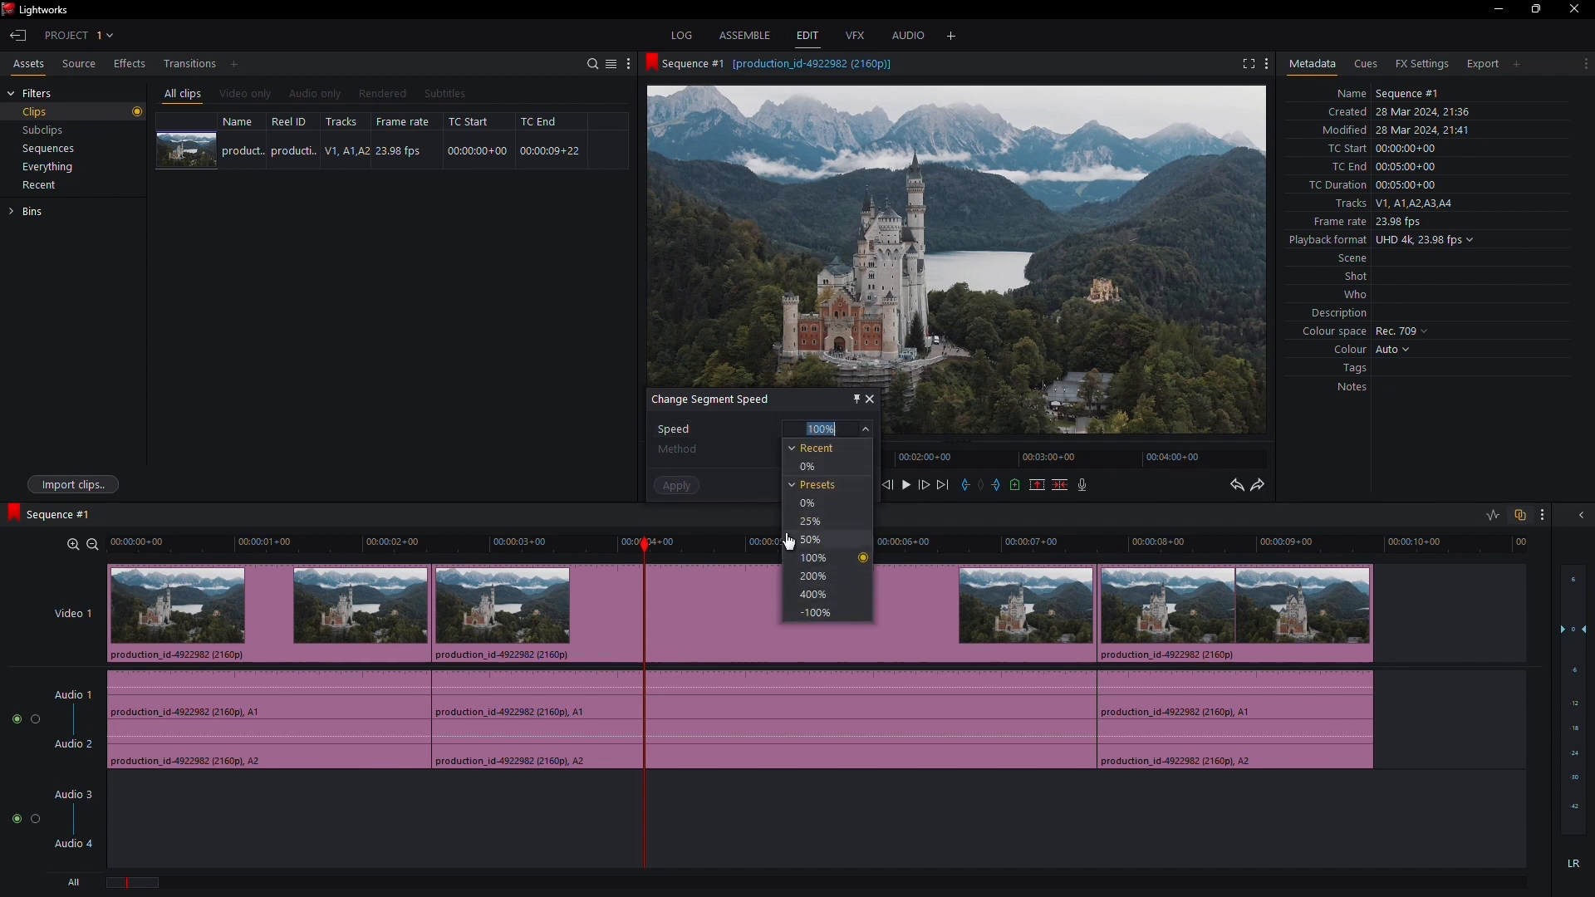
{"action": "left_click", "coordinate": [819, 595]}
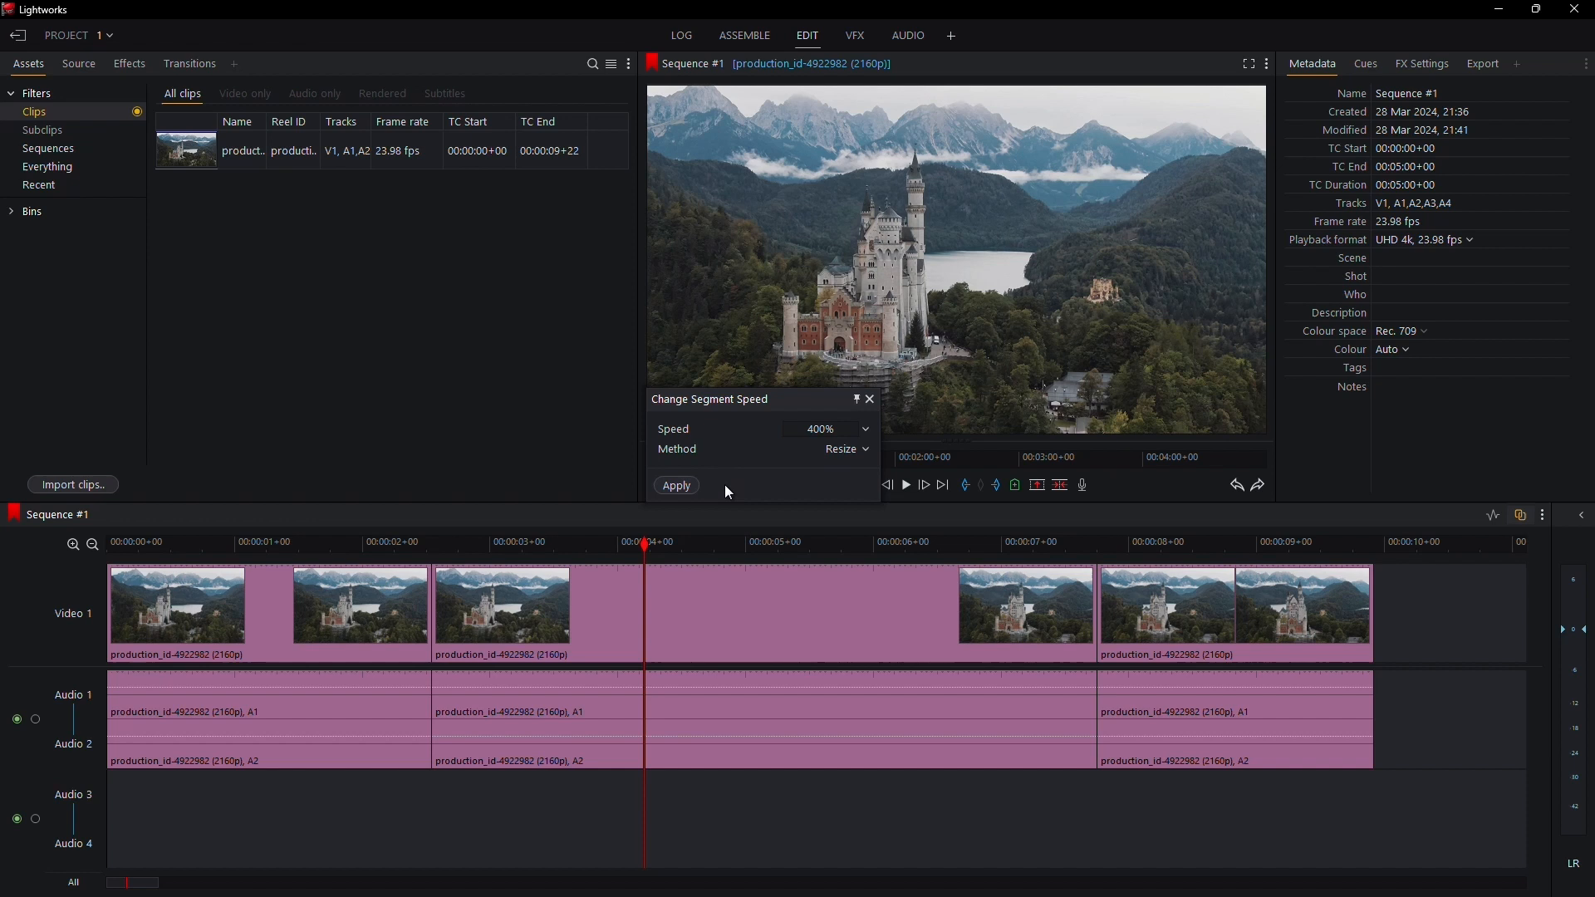
{"action": "left_click", "coordinate": [850, 457]}
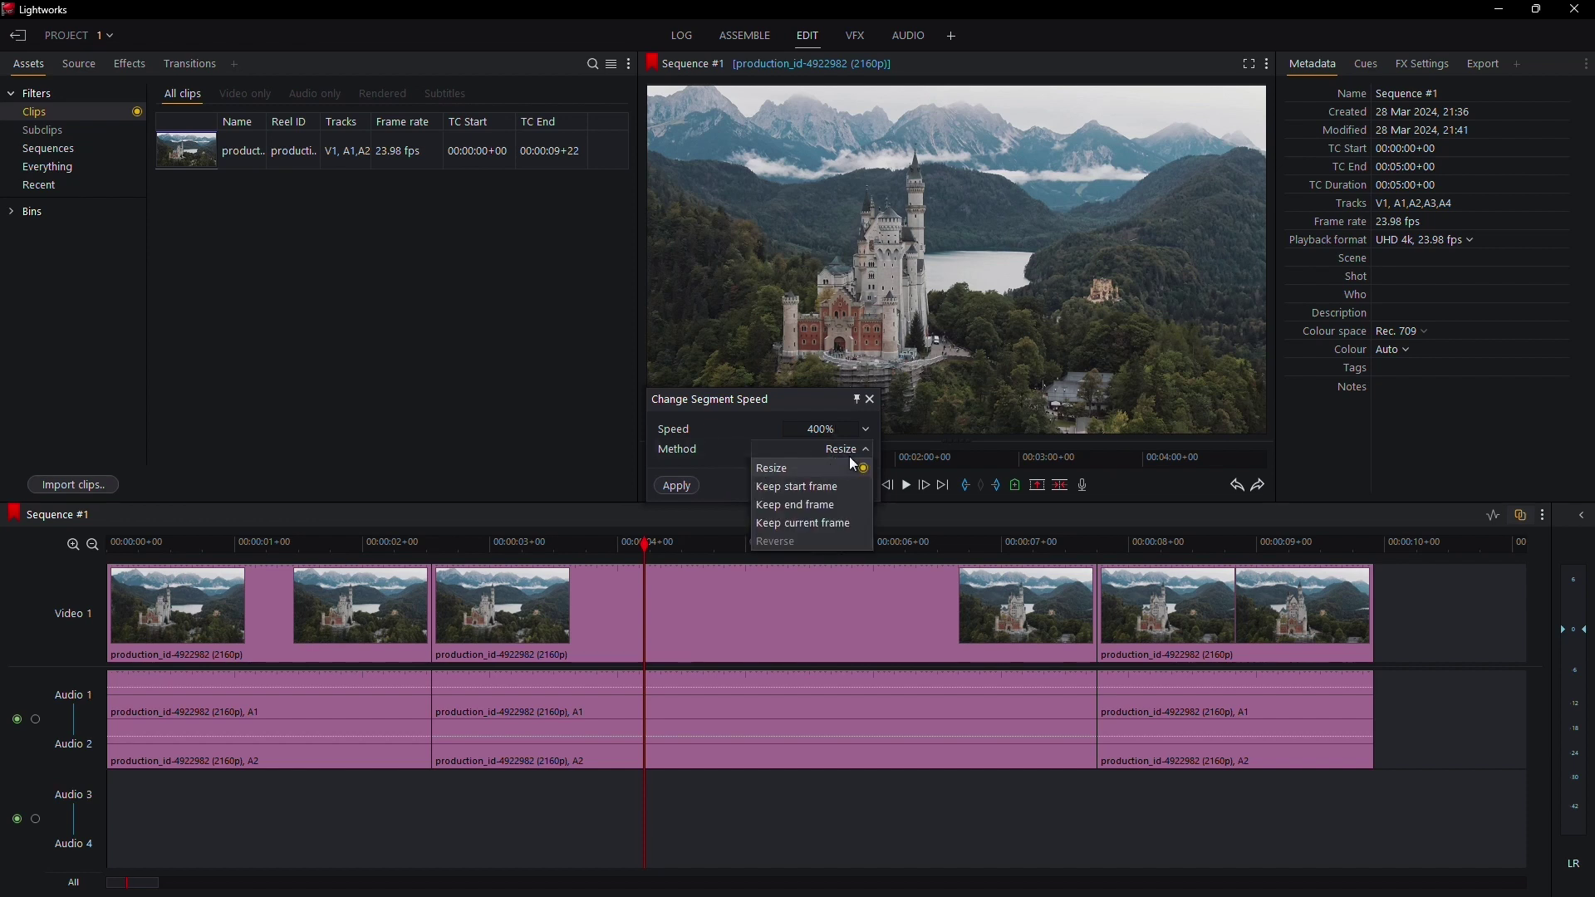
{"action": "left_click", "coordinate": [780, 471]}
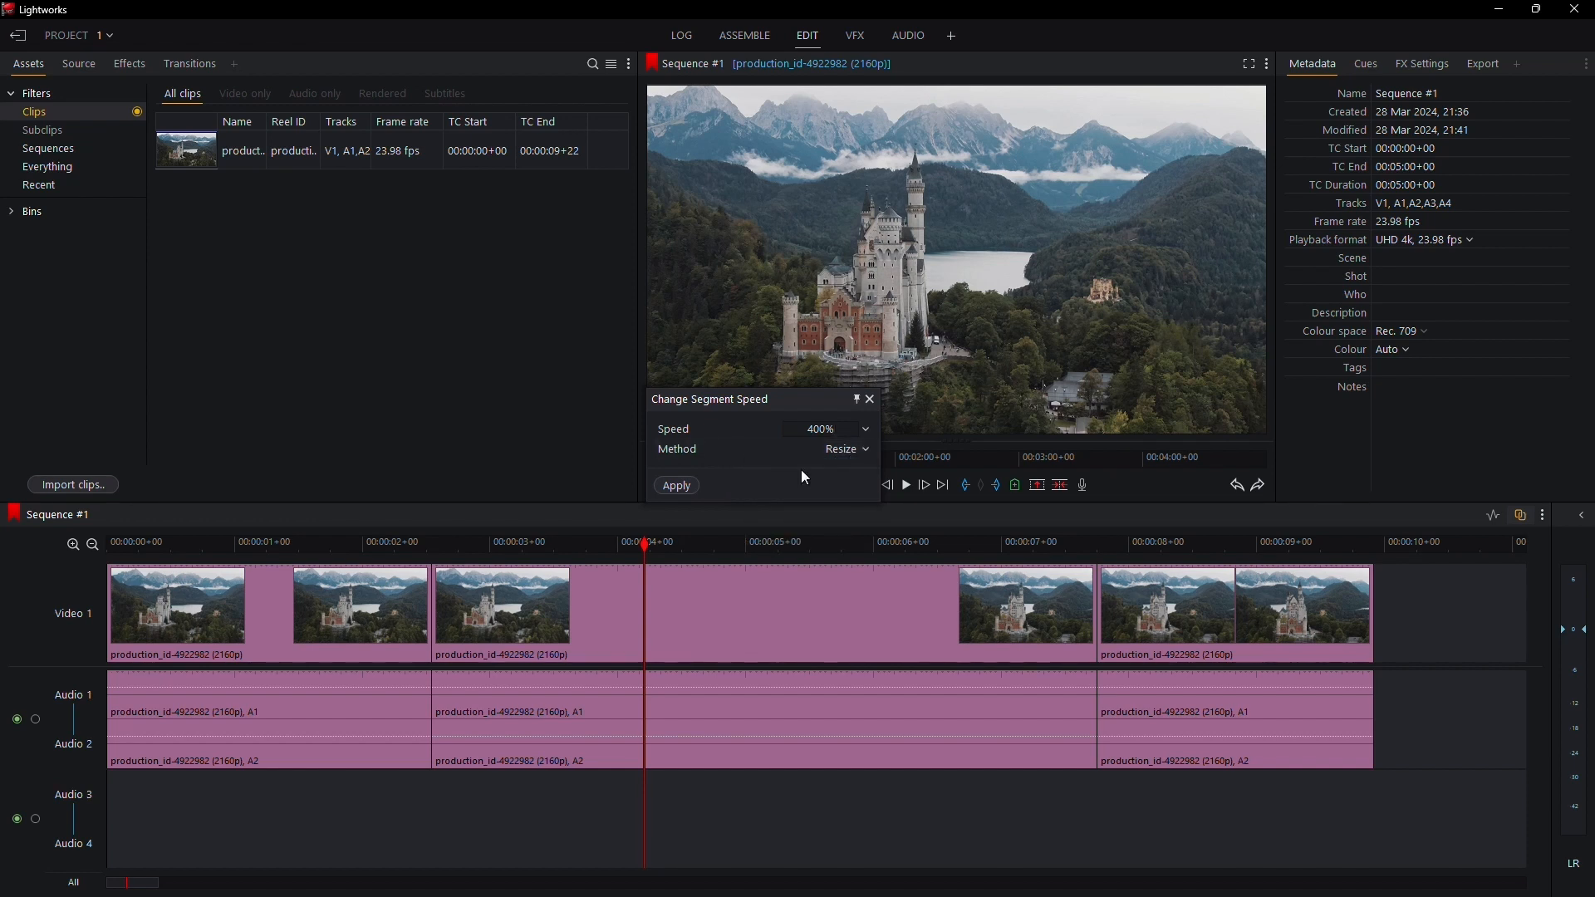
{"action": "left_click", "coordinate": [677, 486]}
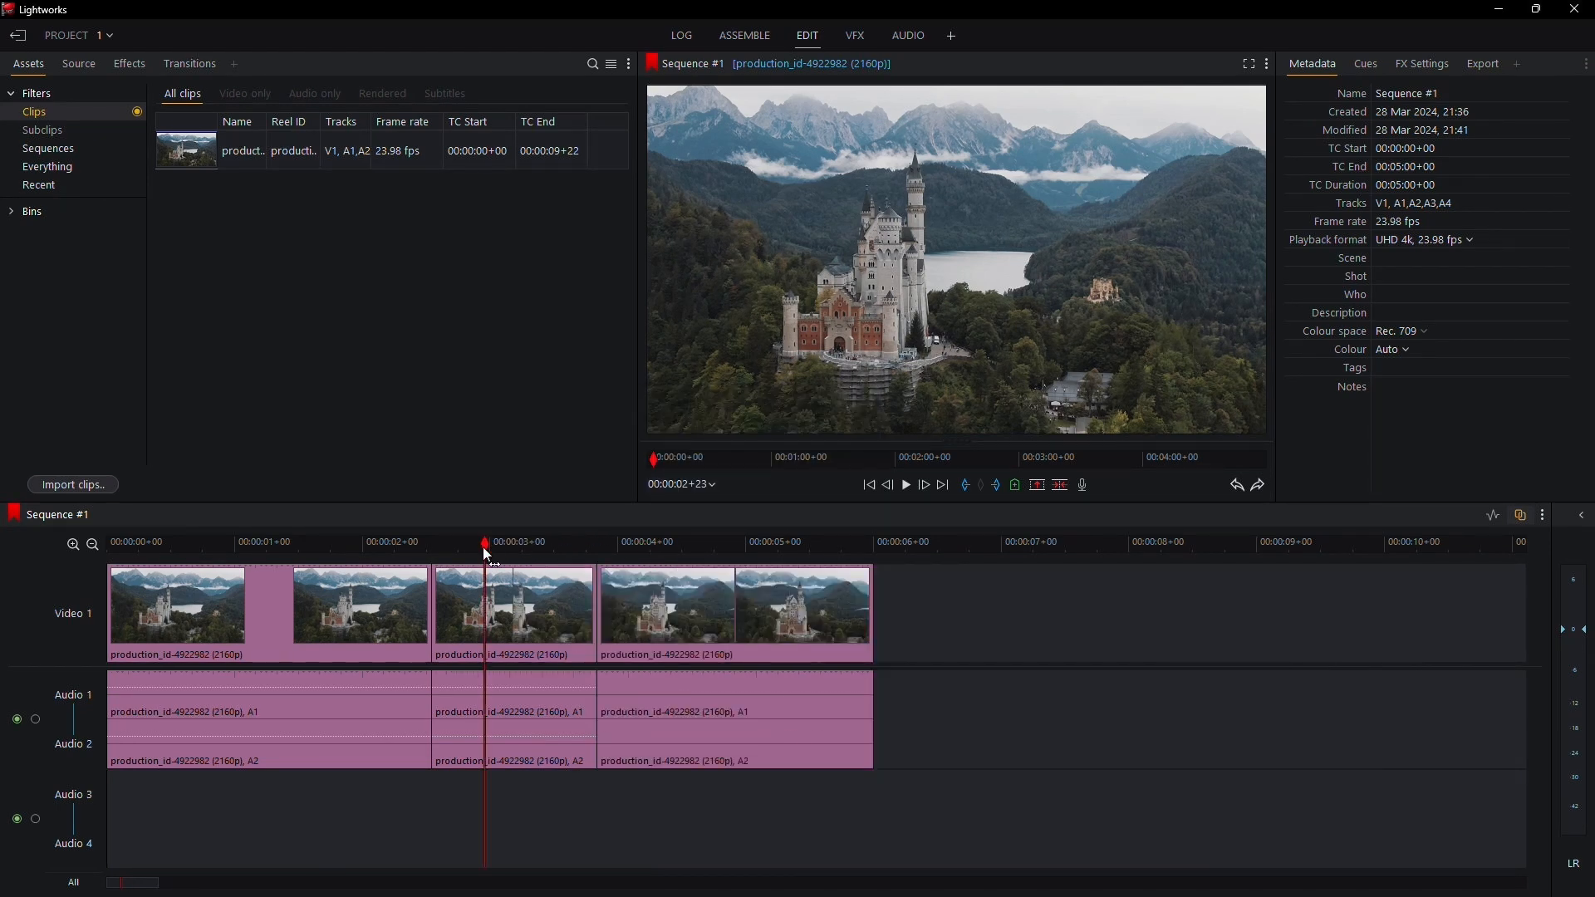
{"action": "left_click_drag", "start_coordinate": [482, 548], "coordinate": [111, 587]}
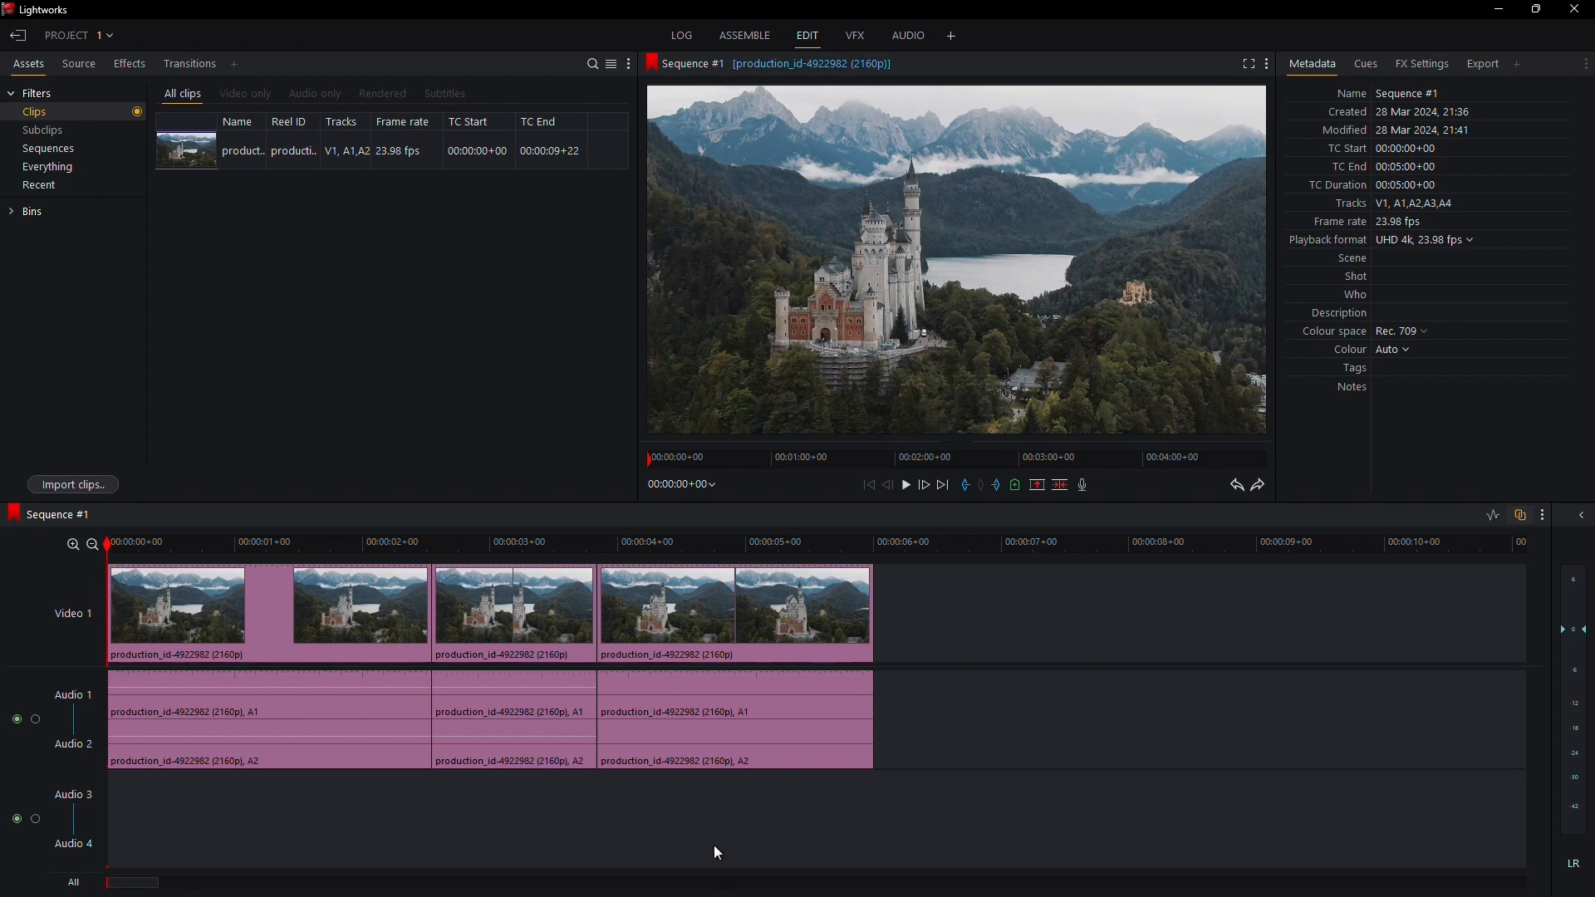
{"action": "key", "text": "space"}
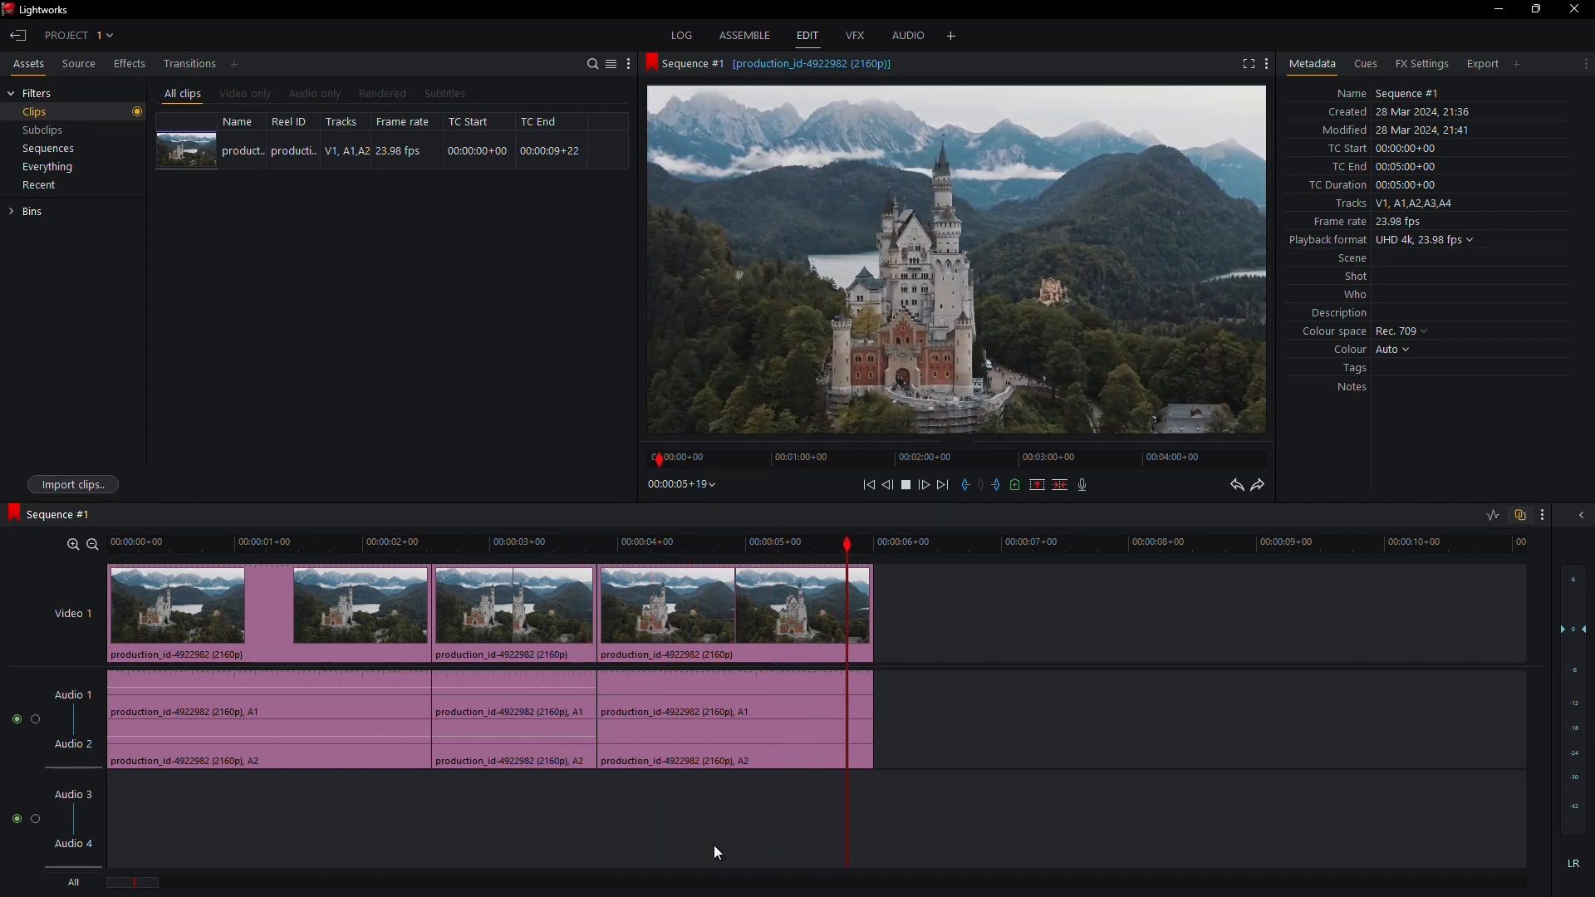
{"action": "key", "text": "space"}
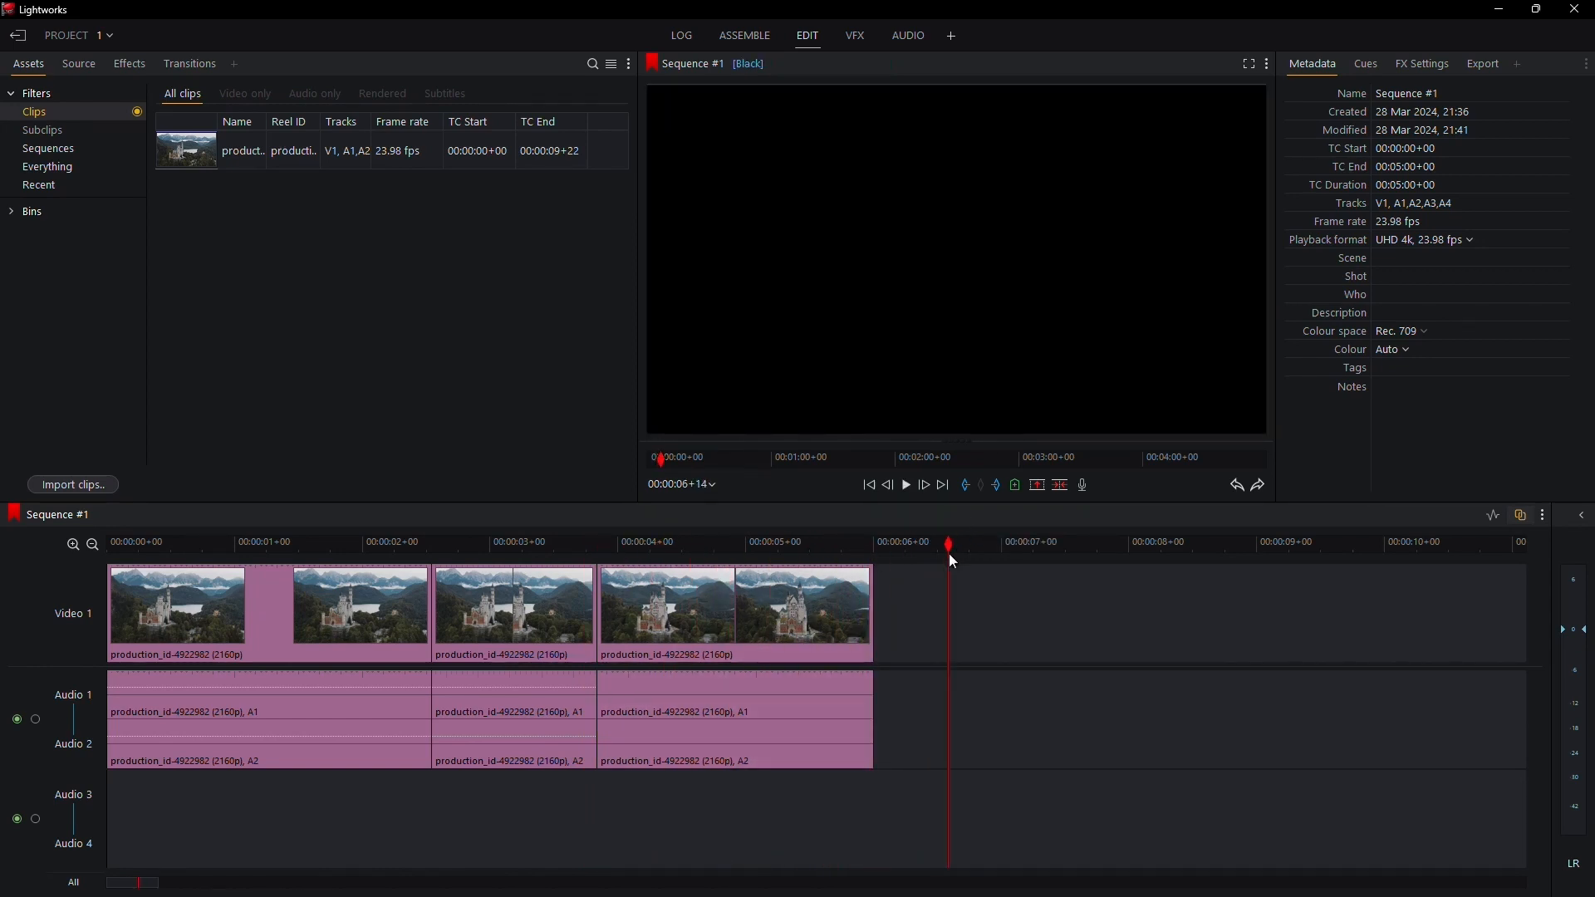